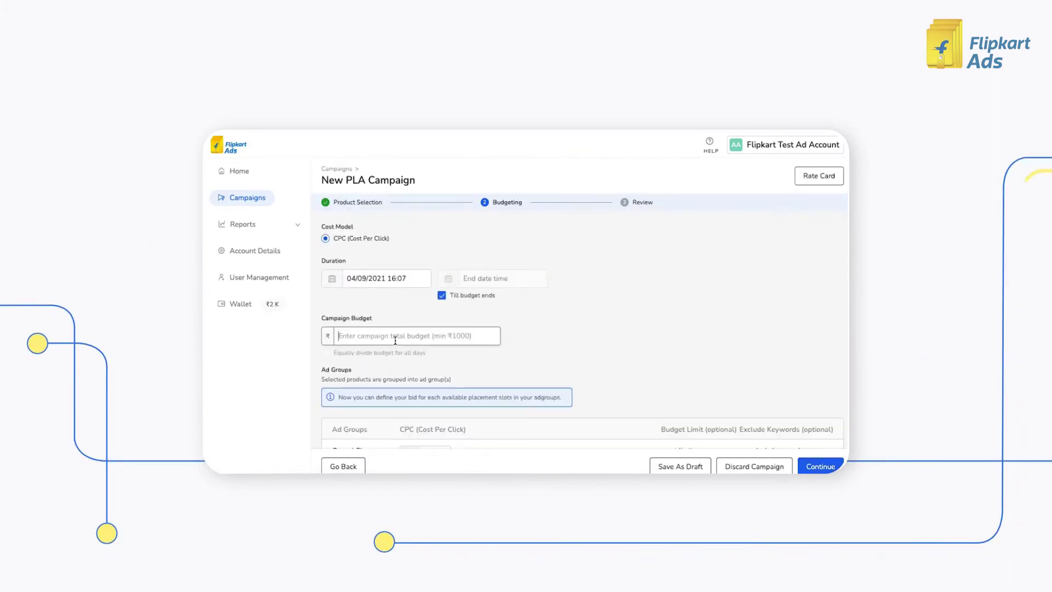
{"action": "type", "text": "100"}
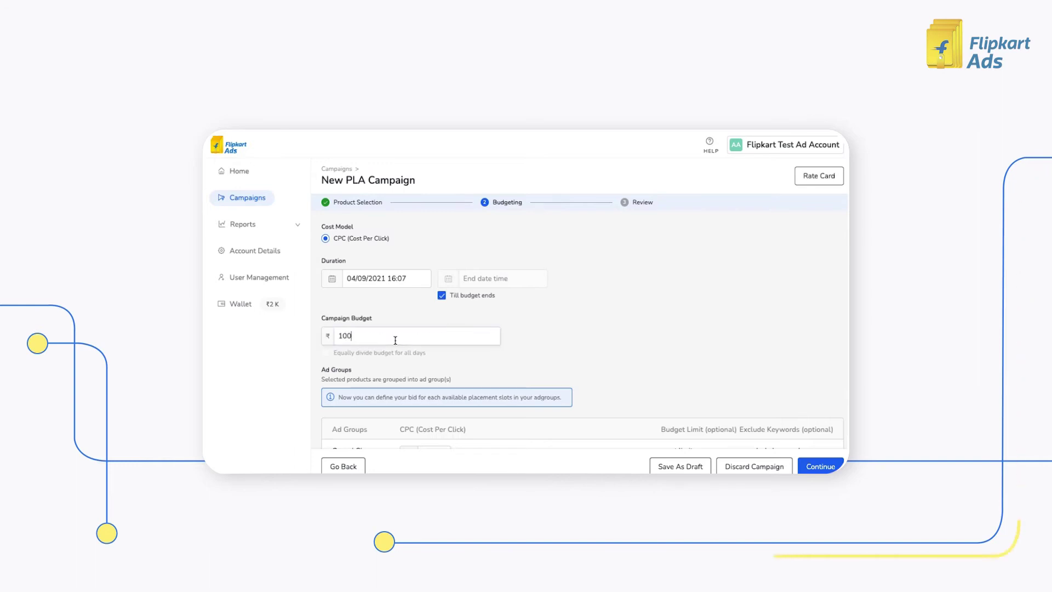
{"action": "type", "text": "0"}
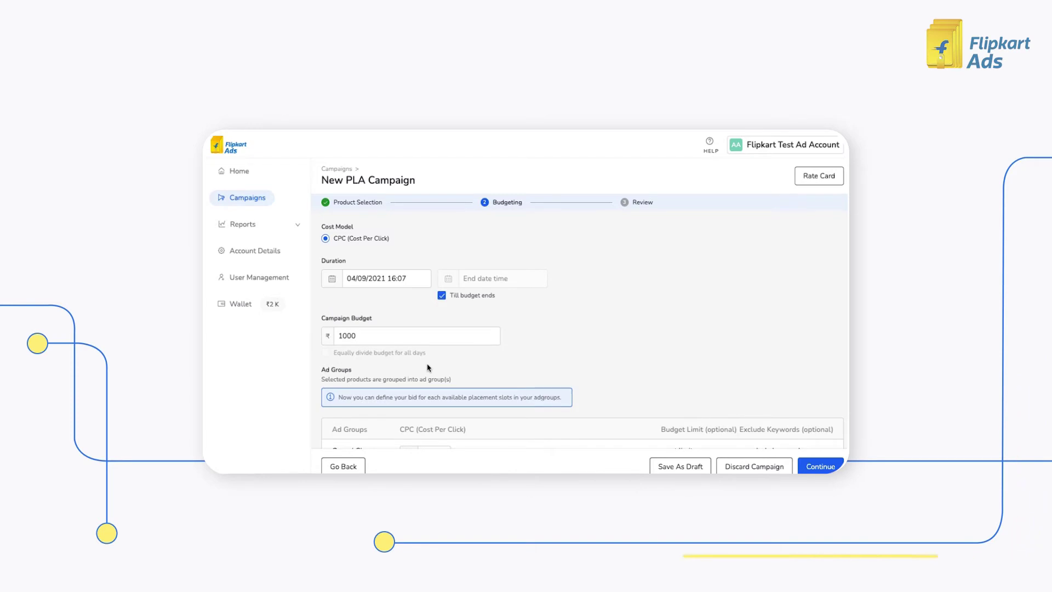
{"action": "scroll", "coordinate": [428, 367], "scroll_direction": "down", "scroll_amount": 2}
{"action": "scroll", "coordinate": [427, 367], "scroll_direction": "down", "scroll_amount": 1}
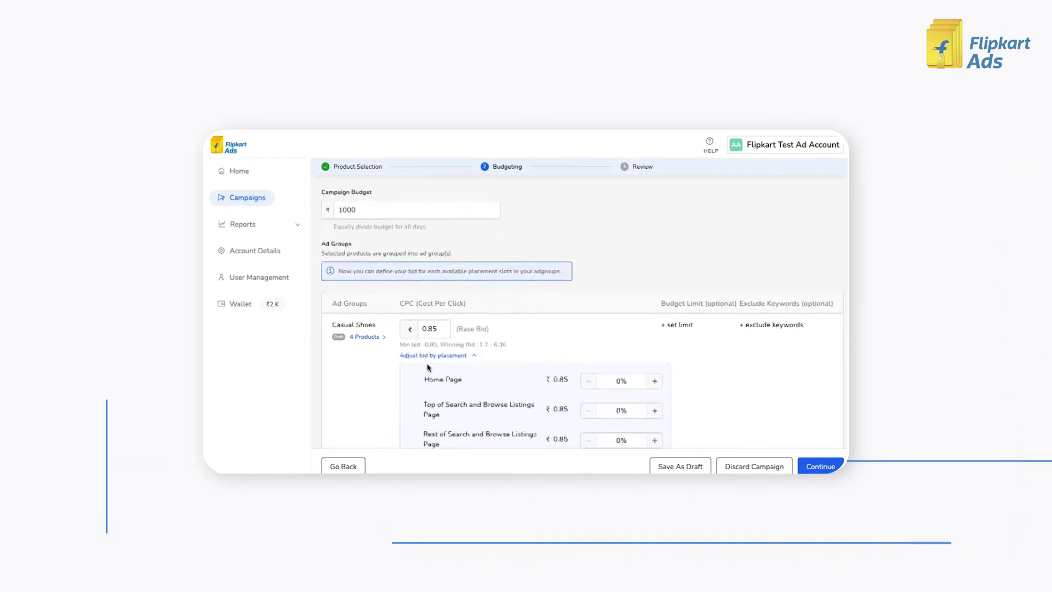
{"action": "scroll", "coordinate": [428, 367], "scroll_direction": "down", "scroll_amount": 2}
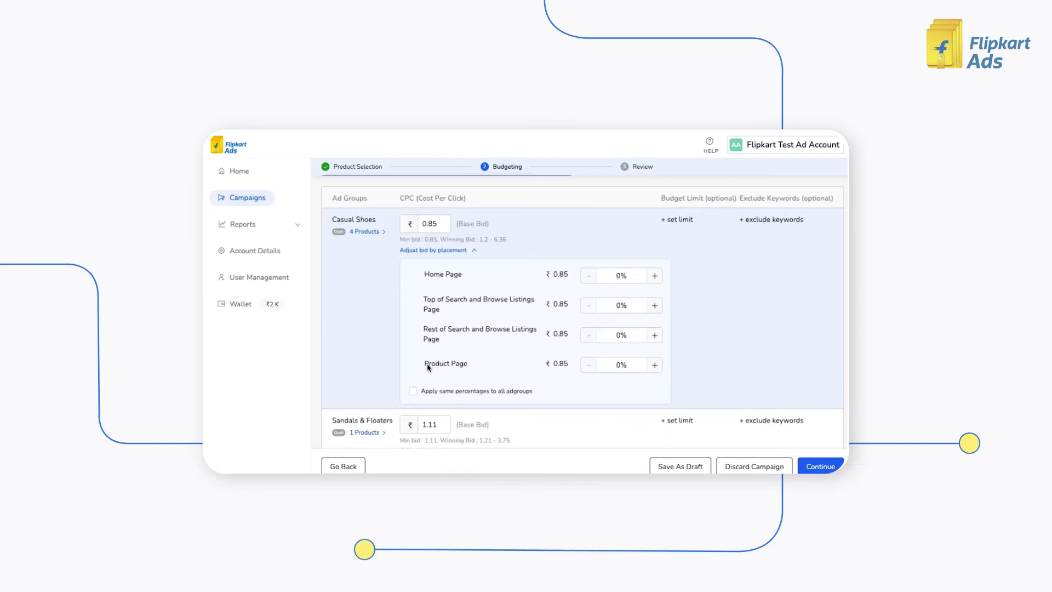
{"action": "scroll", "coordinate": [427, 367], "scroll_direction": "down", "scroll_amount": 1}
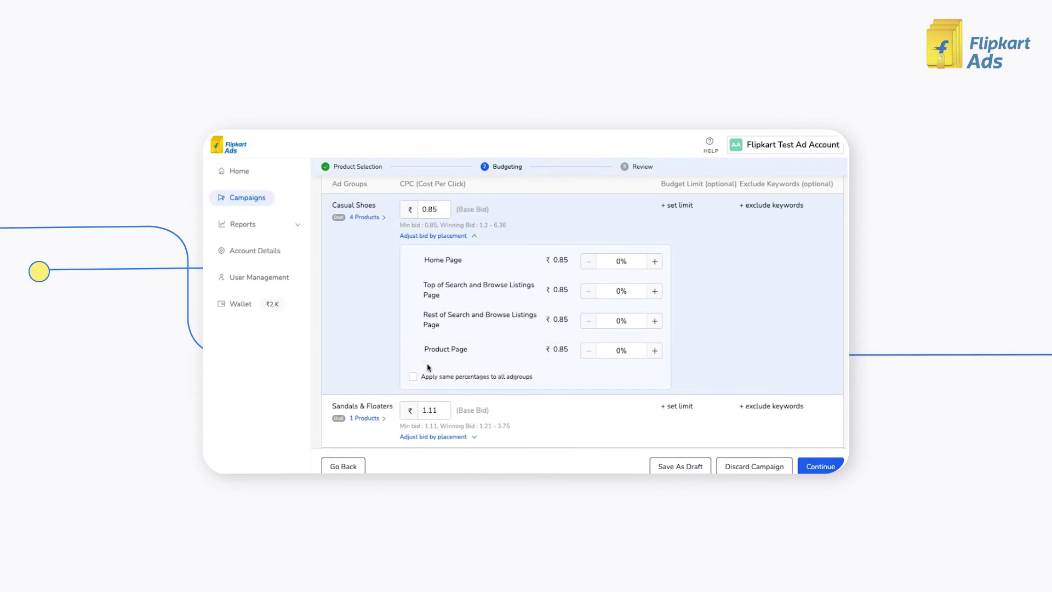
- Raise Casual Shoes placement bids: Top of Search 20%, Rest of Search 10%, Product Page 20%
{"action": "left_click", "coordinate": [655, 291]}
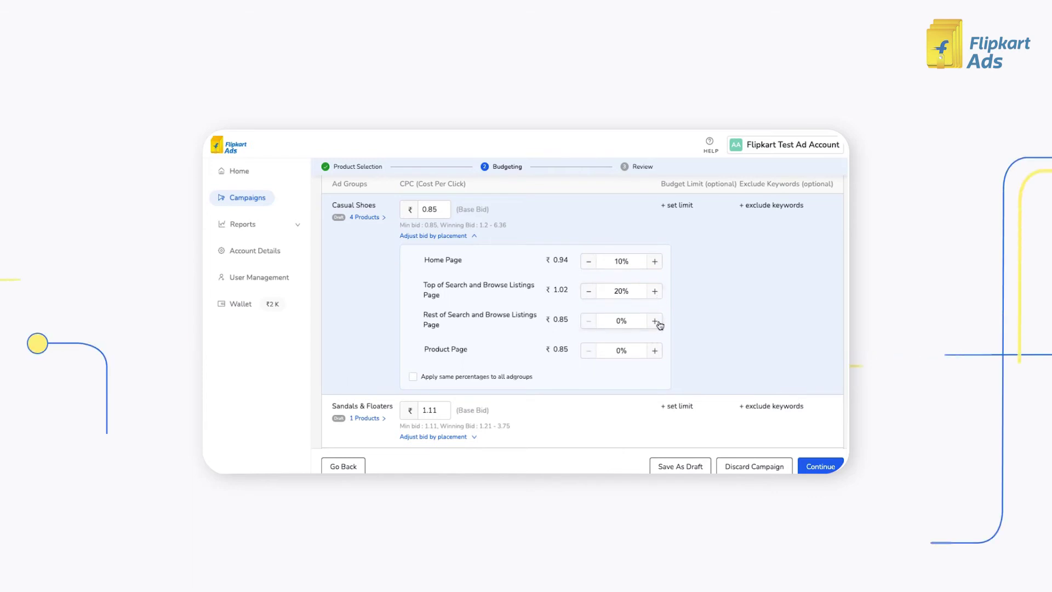
{"action": "left_click", "coordinate": [654, 320]}
{"action": "left_click", "coordinate": [654, 351]}
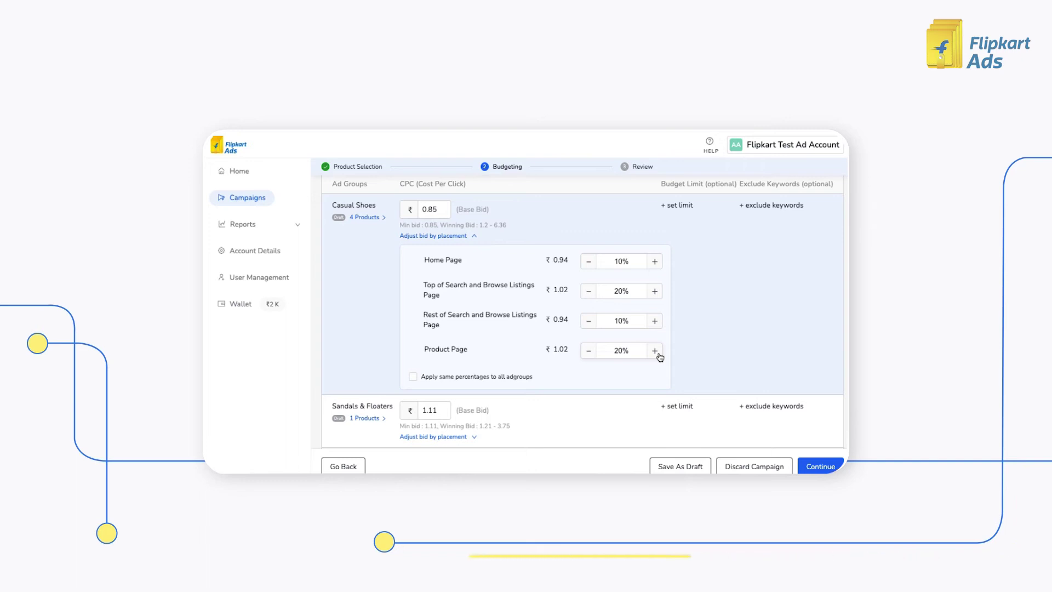
{"action": "scroll", "coordinate": [658, 355], "scroll_direction": "down", "scroll_amount": 2}
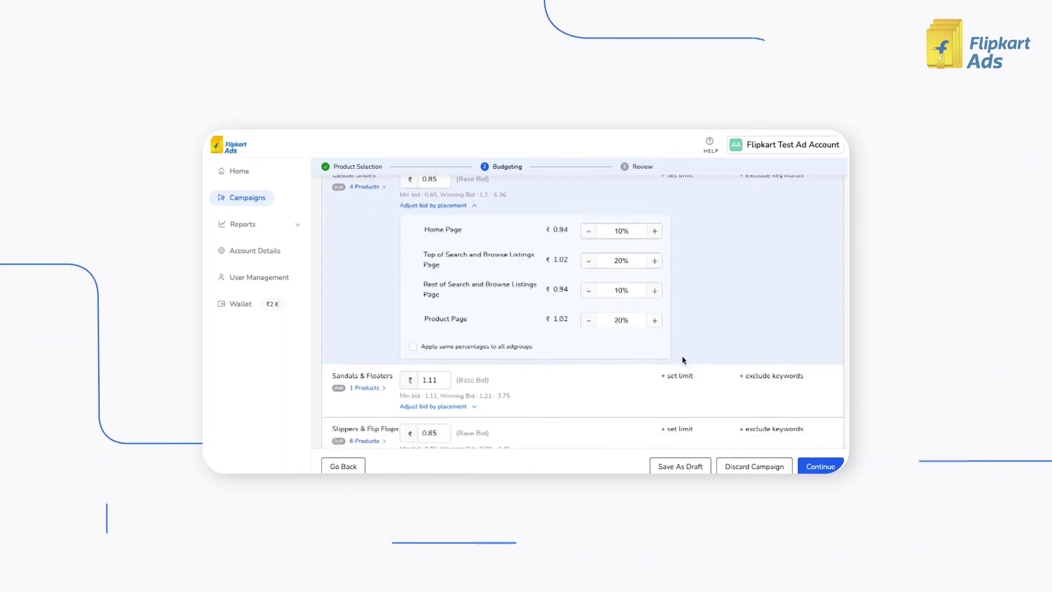
- Copy the placement markups to all ad groups, including Sandals & Floaters, and submit Campaign 1
{"action": "left_click", "coordinate": [452, 374]}
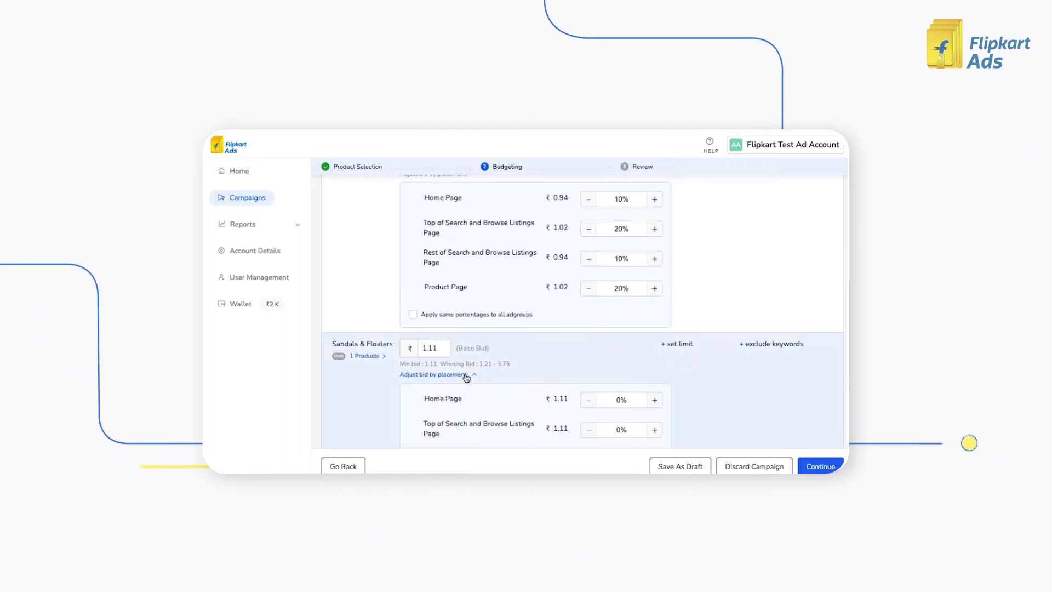
{"action": "left_click", "coordinate": [655, 402]}
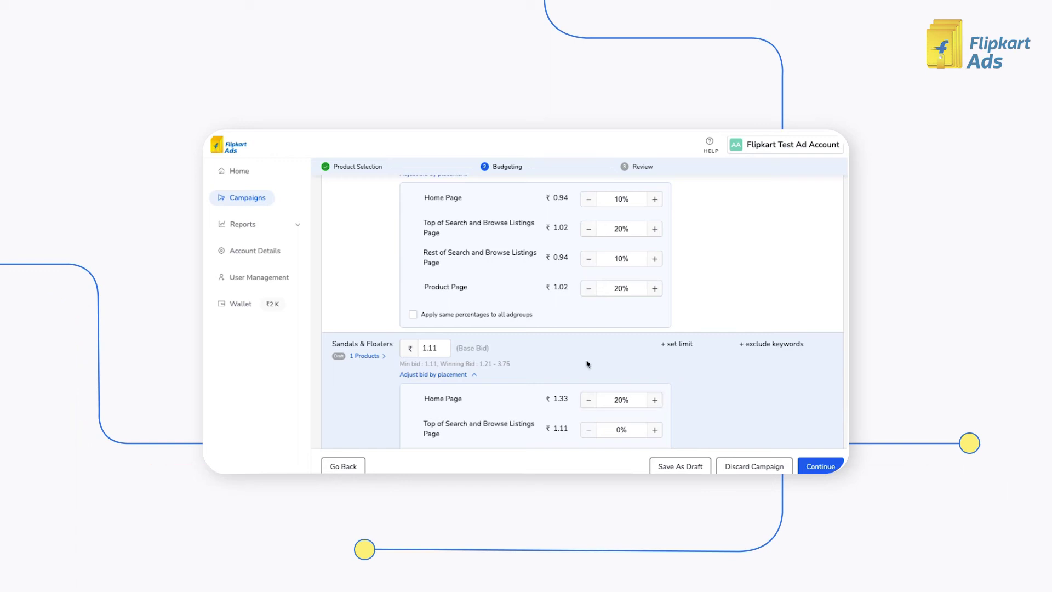
{"action": "left_click", "coordinate": [413, 315]}
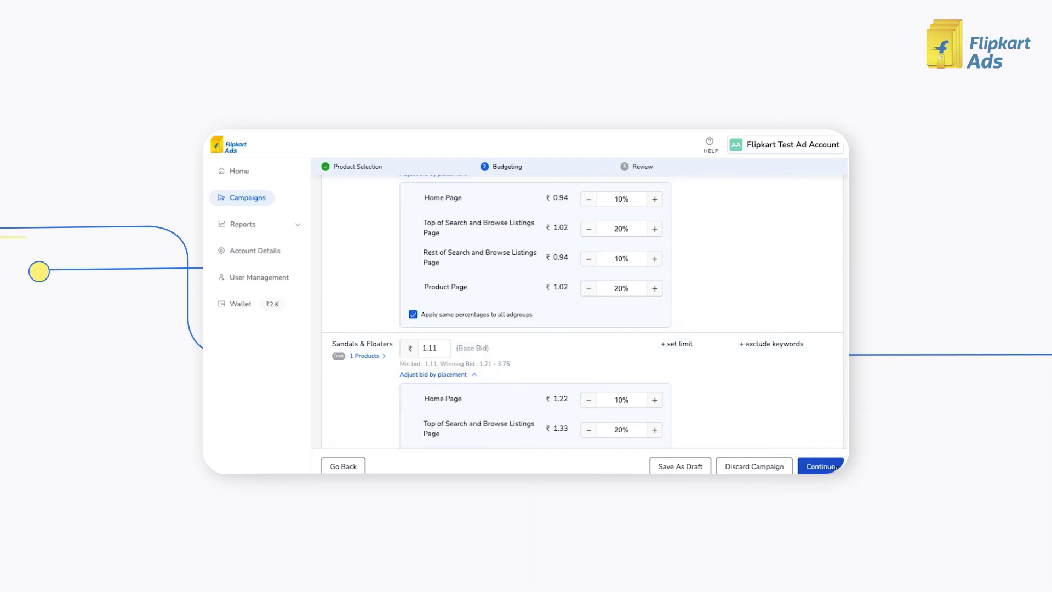
{"action": "left_click", "coordinate": [822, 467]}
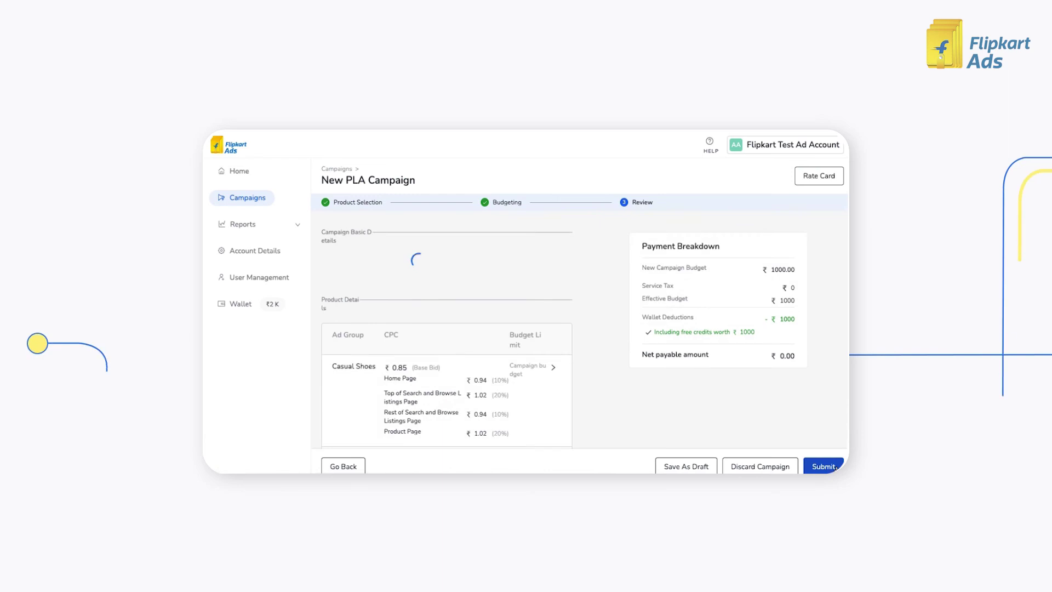
{"action": "left_click", "coordinate": [823, 466]}
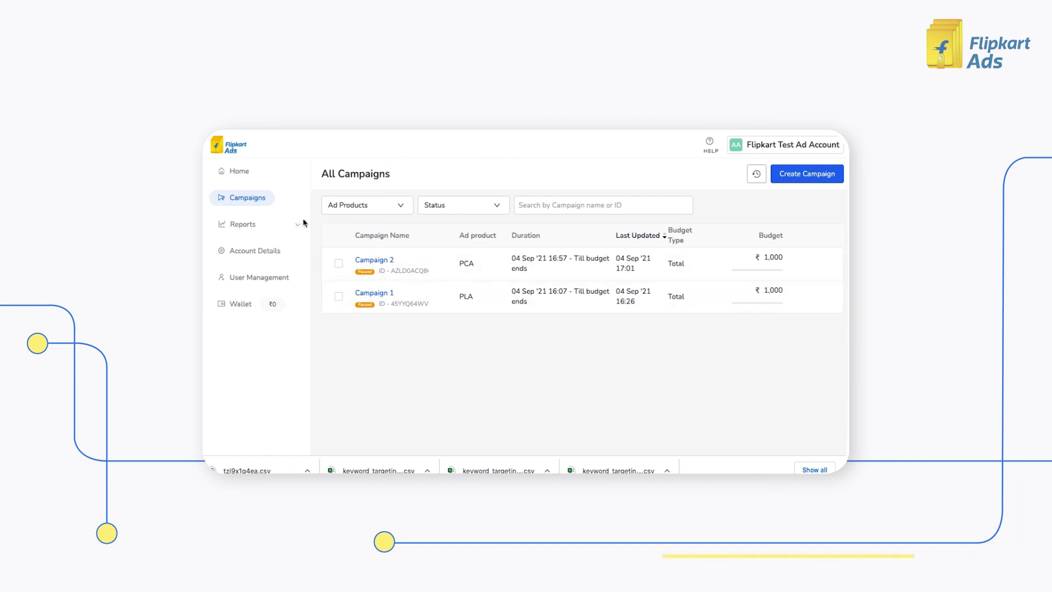
- Go to the Other Reports page under the sidebar's Reports section
{"action": "left_click", "coordinate": [281, 225]}
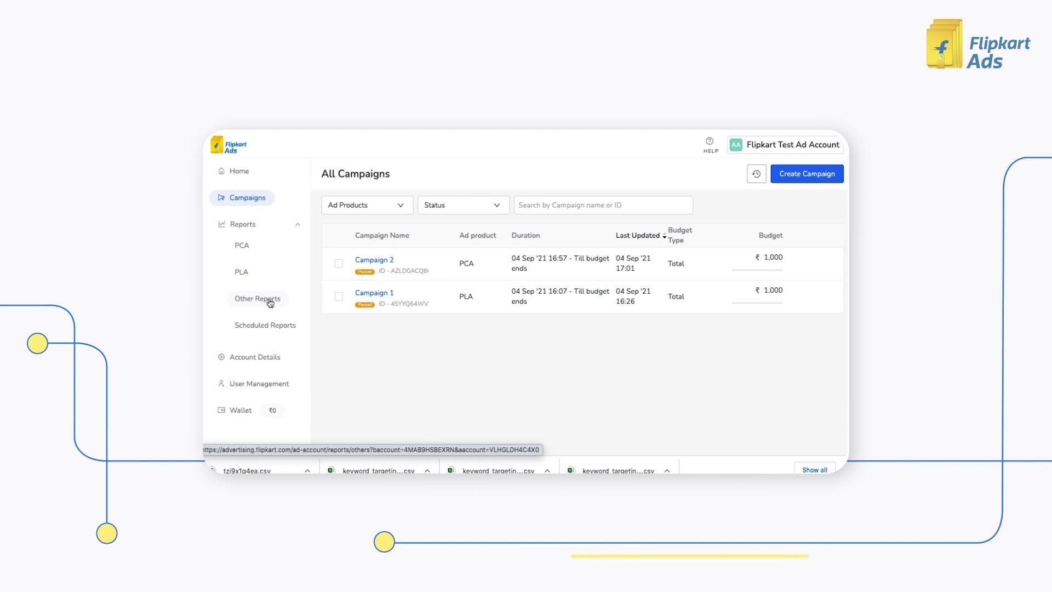
{"action": "left_click", "coordinate": [269, 302]}
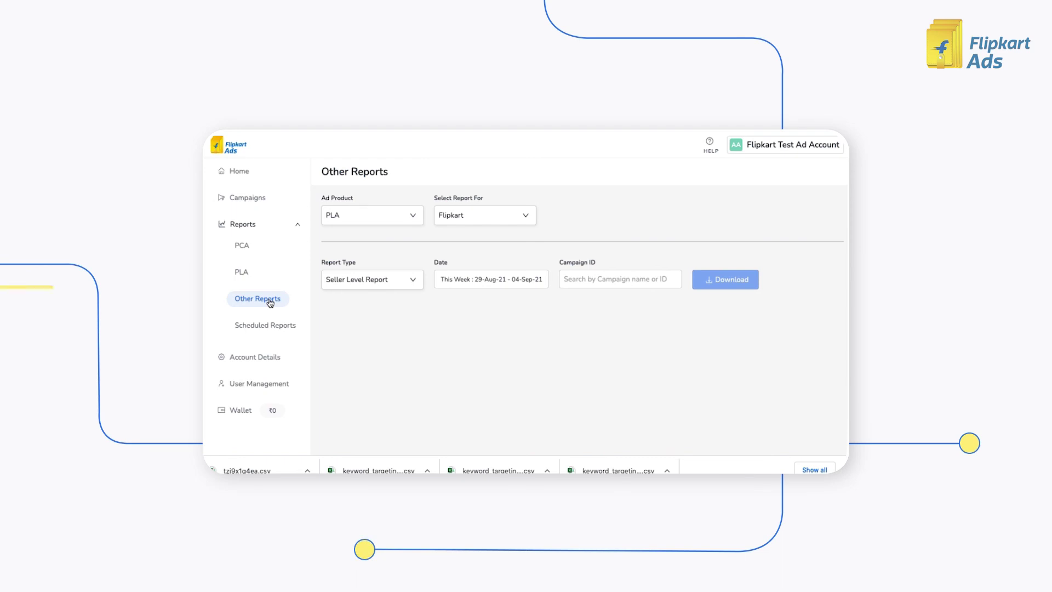
- Set the report type to Placement Performance Report and the campaign ID to Campaign 1
{"action": "left_click", "coordinate": [363, 283]}
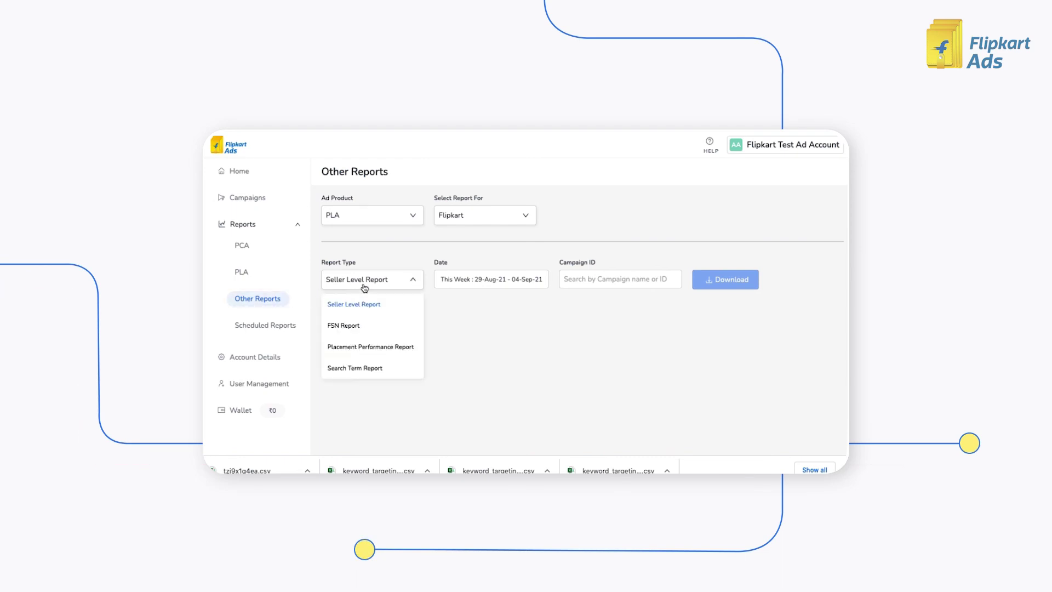
{"action": "left_click", "coordinate": [363, 347]}
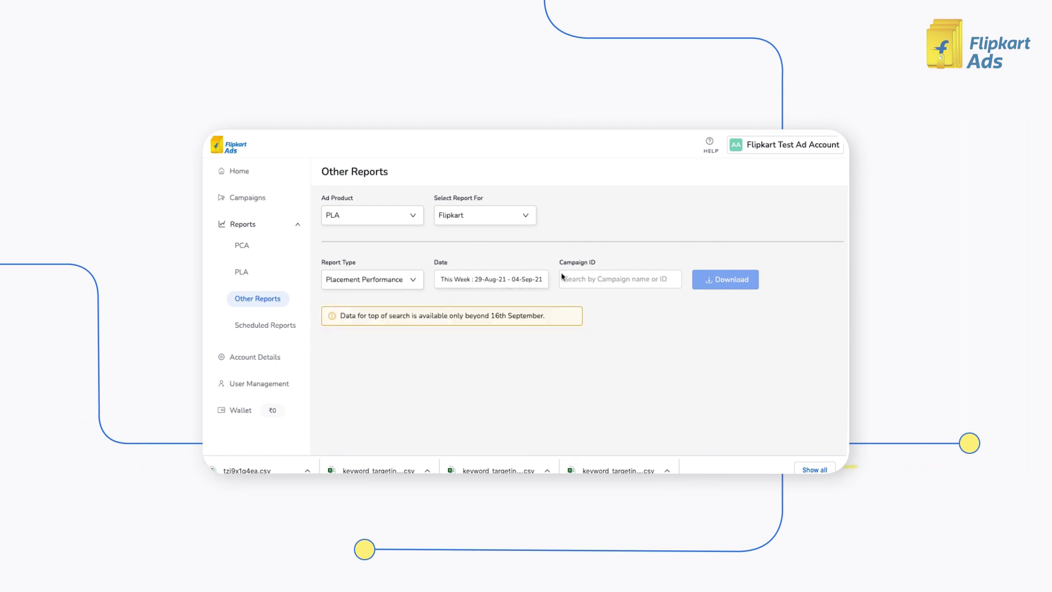
{"action": "left_click", "coordinate": [582, 282]}
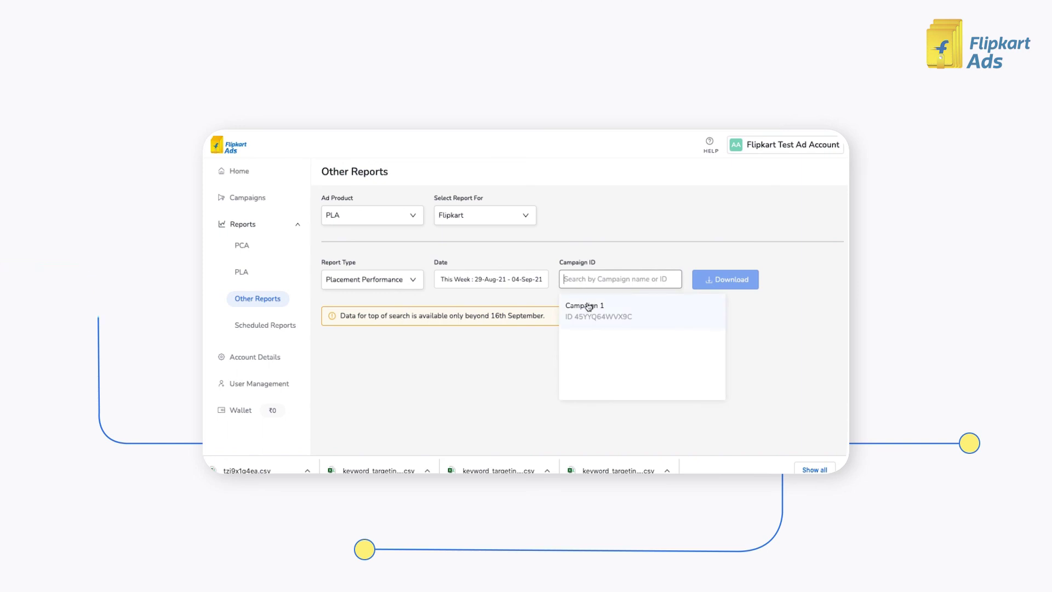
{"action": "left_click", "coordinate": [589, 307]}
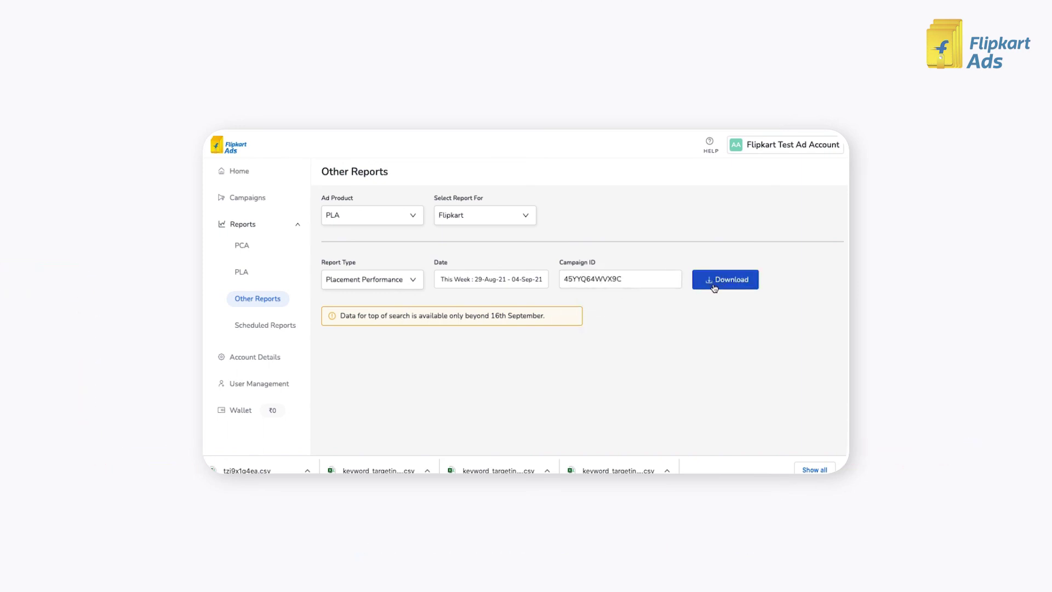